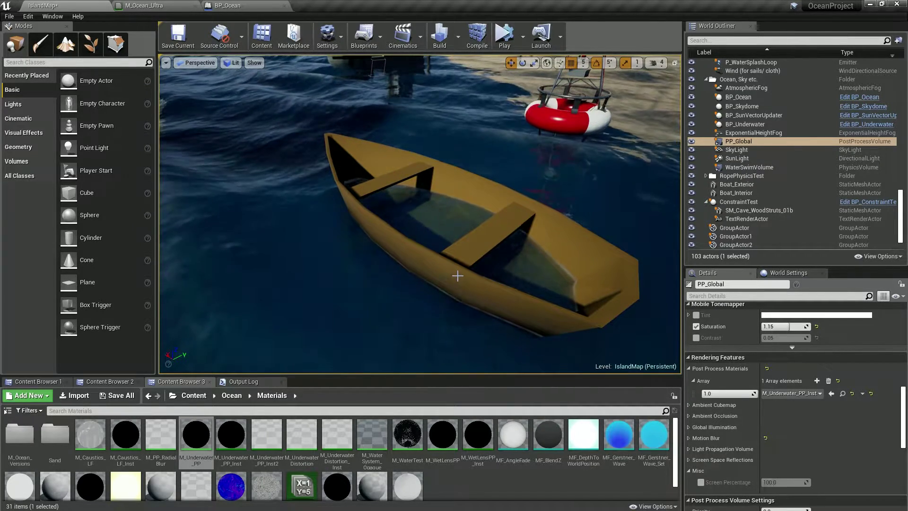
Inspect the wooden boat on the water and compare the custom depth stencil settings of Boat_Interior and Boat_Exterior.
right_click_drag(457, 276, 322, 239)
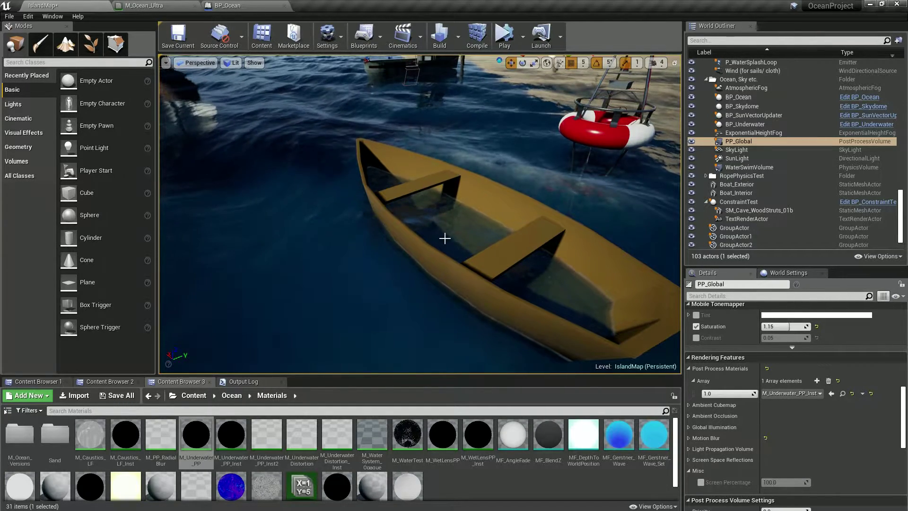
right_click_drag(485, 238, 390, 240)
right_click(485, 237)
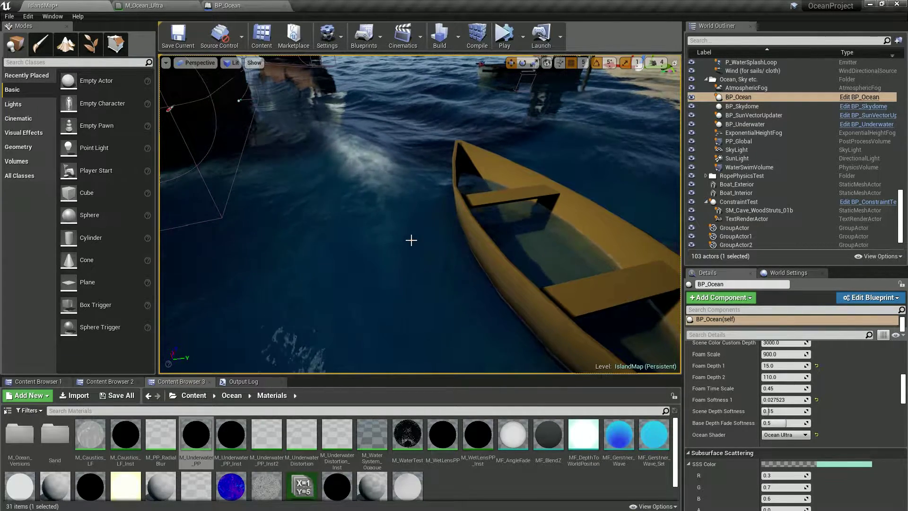
right_click_drag(411, 240, 445, 240)
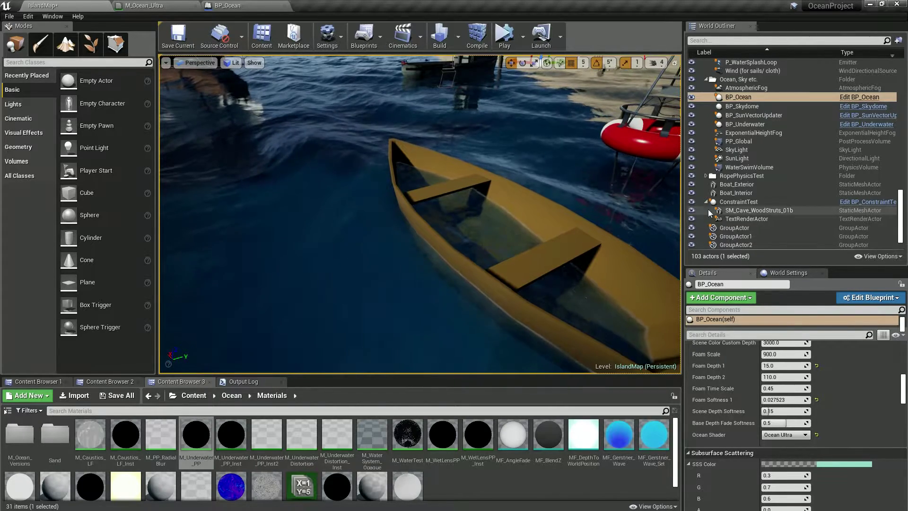
left_click(738, 185)
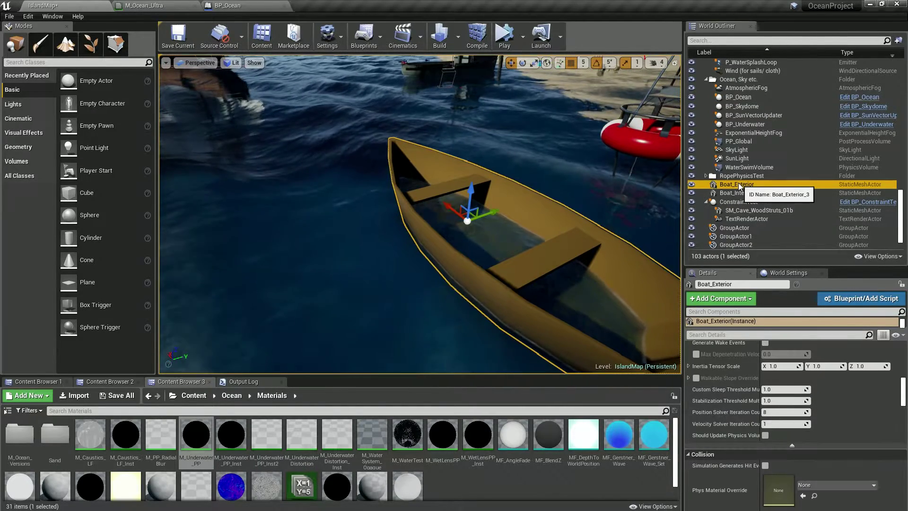
left_click(745, 193)
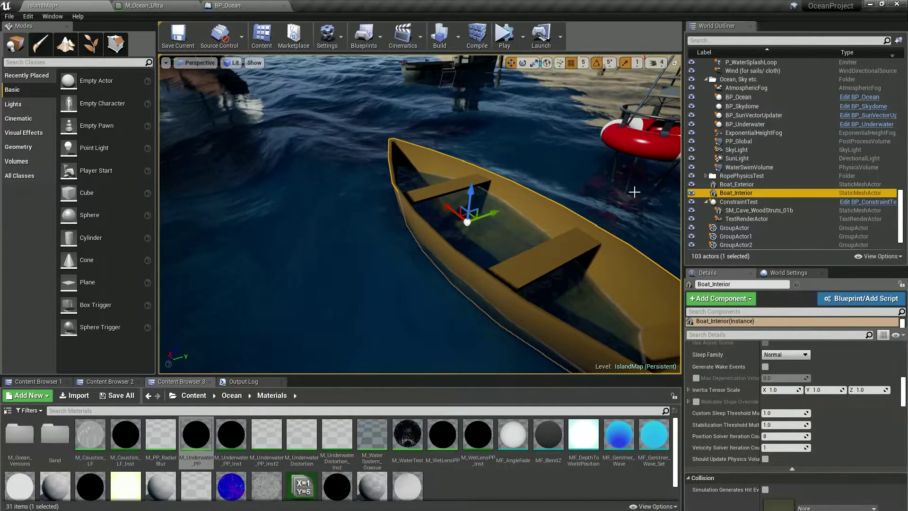
left_click_drag(903, 392, 904, 460)
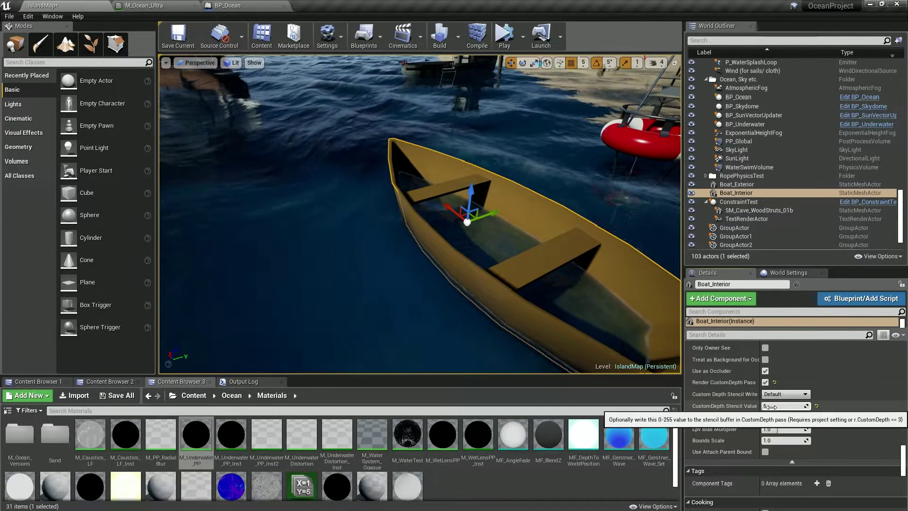
left_click(747, 185)
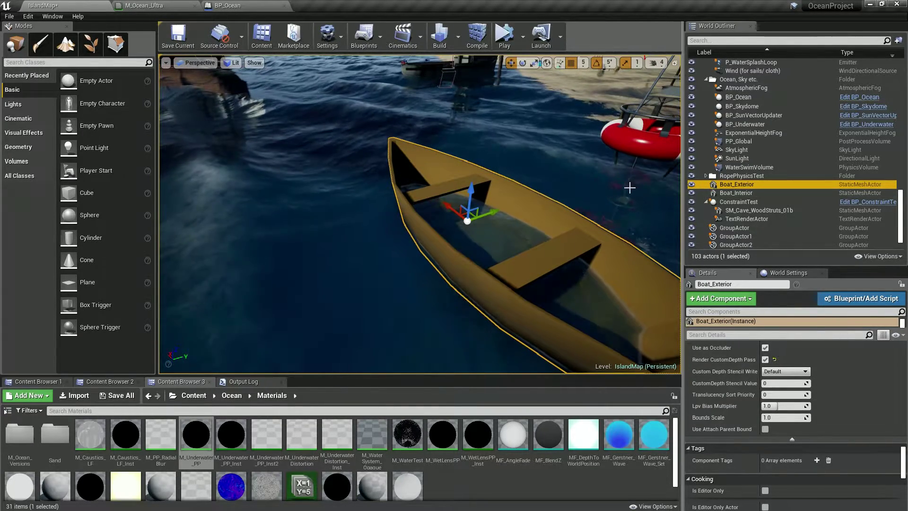
Examine the M_Ocean_Ultra nodes that mask the ocean surface inside boats, following their connections to the Opacity input.
left_click(165, 8)
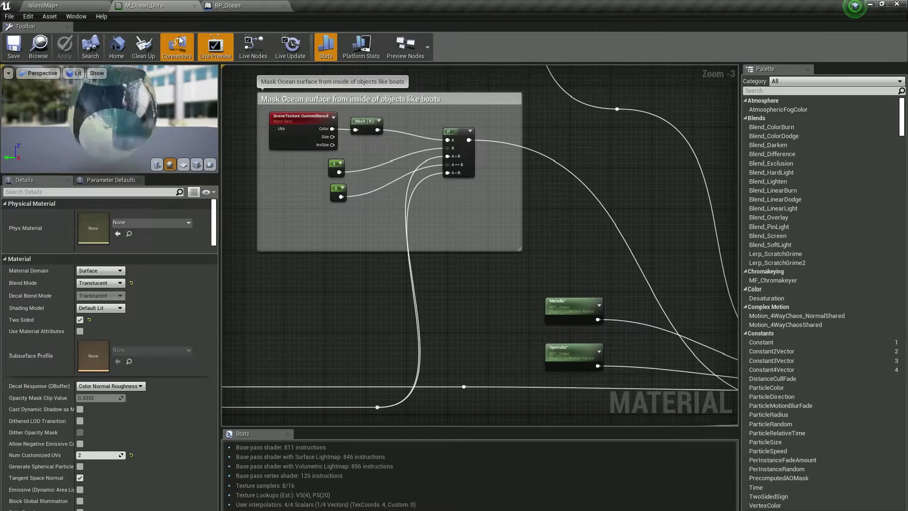
right_click_drag(517, 198, 335, 144)
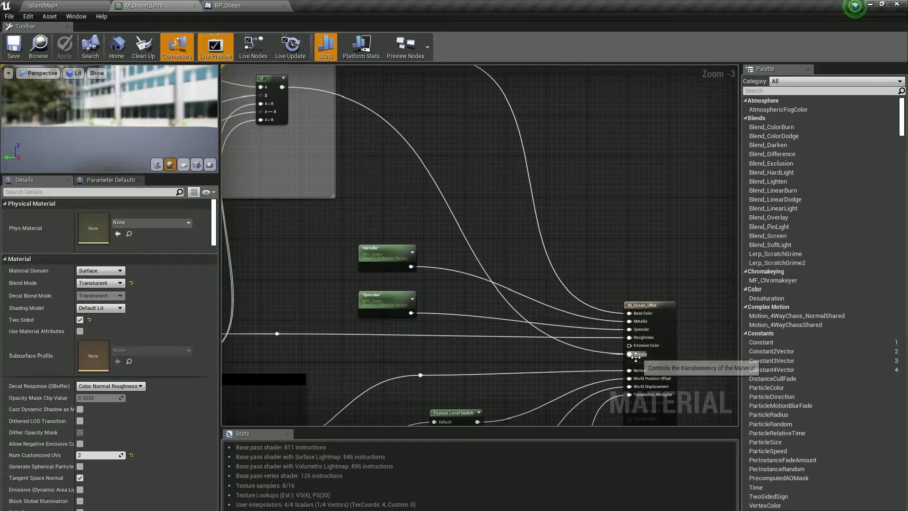
right_click_drag(503, 239, 724, 350)
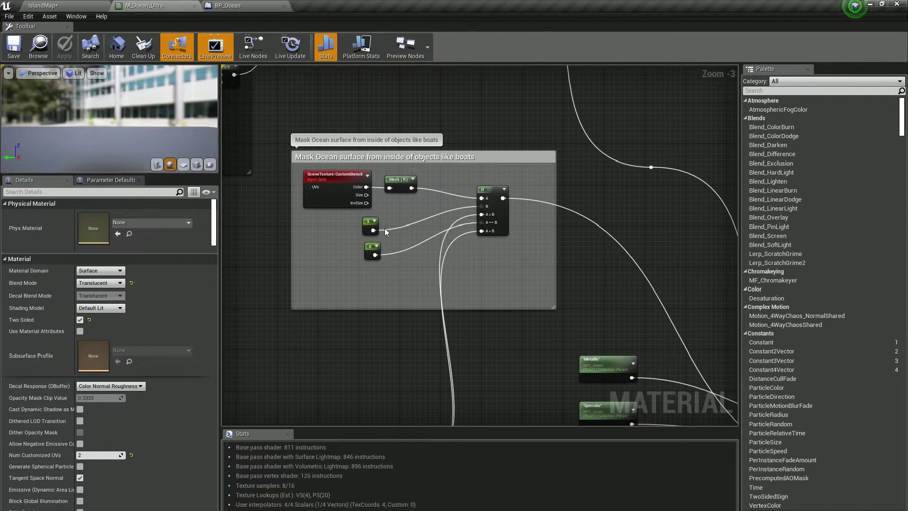
right_click_drag(421, 318, 435, 173)
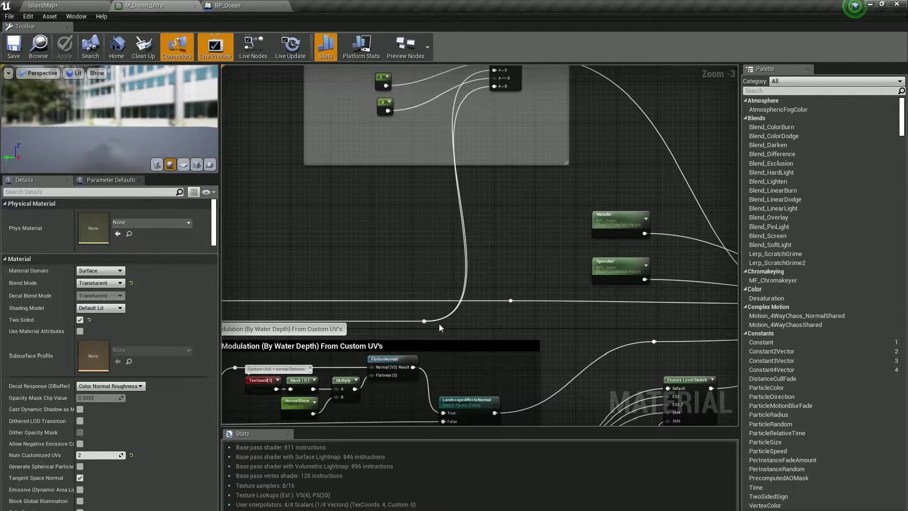
right_click_drag(437, 326, 274, 296)
right_click_drag(385, 189, 424, 361)
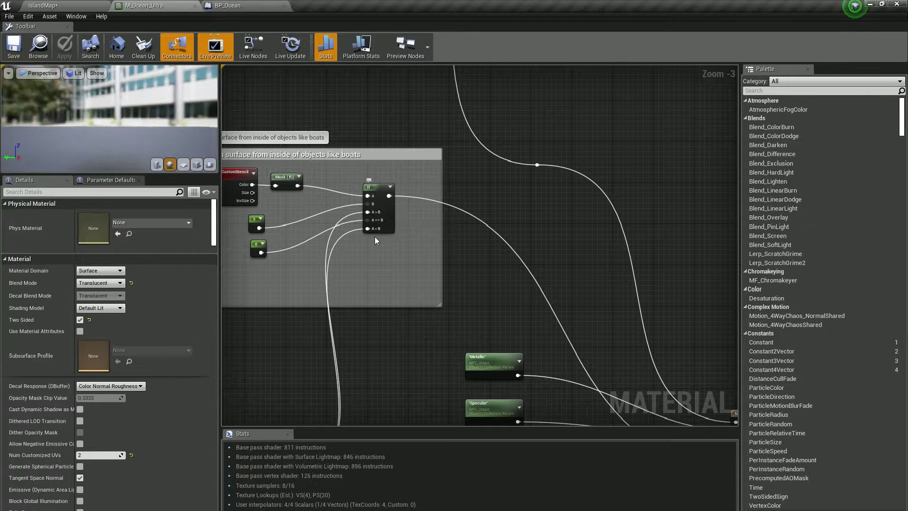
right_click_drag(379, 246, 501, 280)
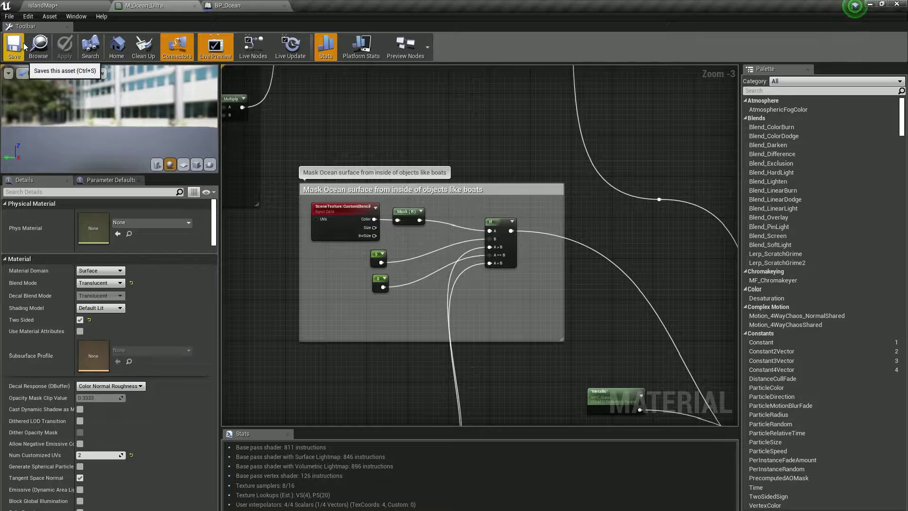
Return to the IslandMap level and inspect the wooden boat and the surrounding ocean from above and below the surface.
left_click(98, 1)
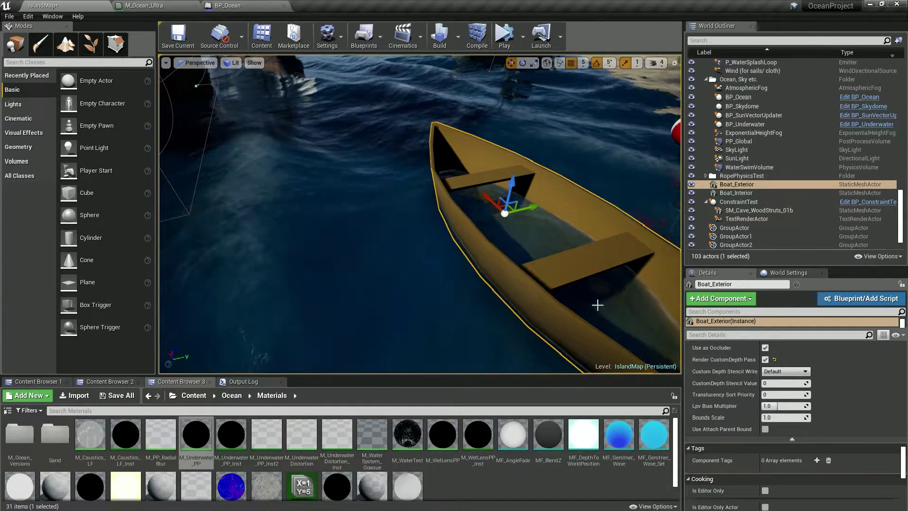
right_click_drag(599, 305, 618, 303)
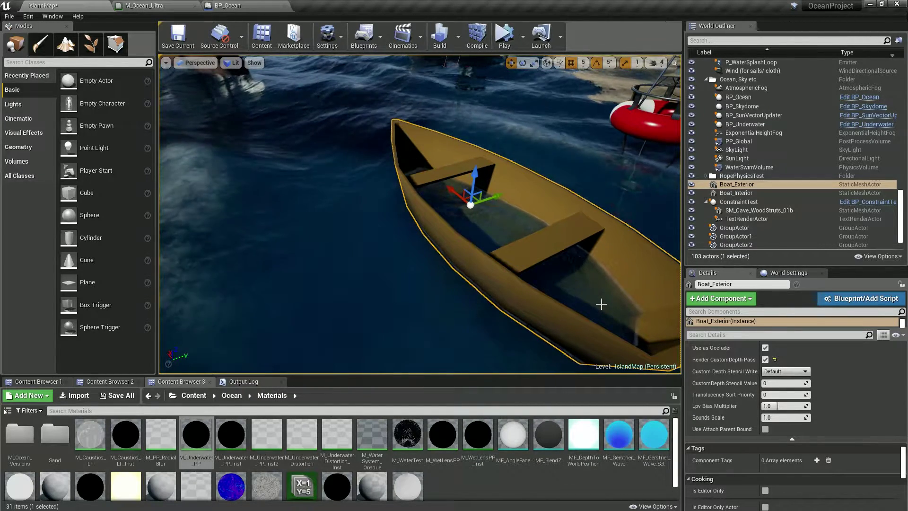
mouse_move(601, 304)
right_mouse_down()
mouse_move(589, 301)
mouse_move(598, 301)
right_mouse_up()
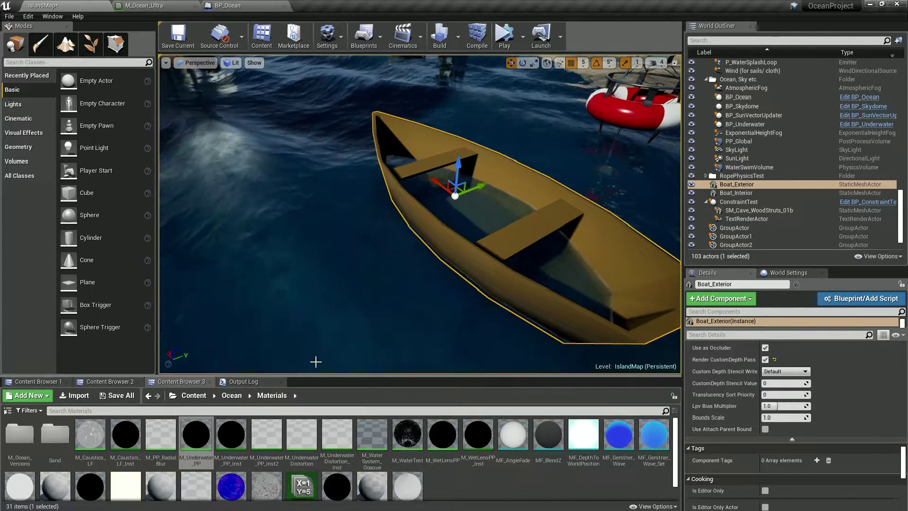
right_click_drag(369, 308, 337, 267)
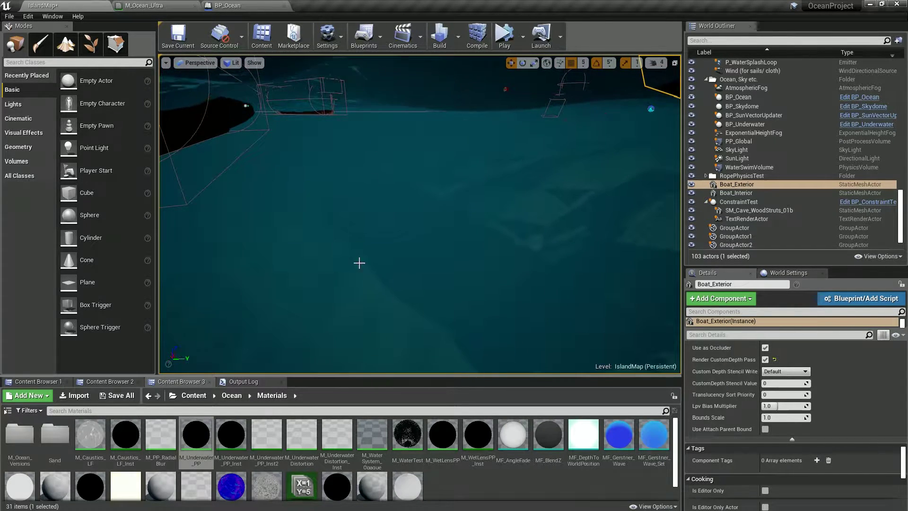
right_click_drag(353, 289, 331, 321)
key("s")
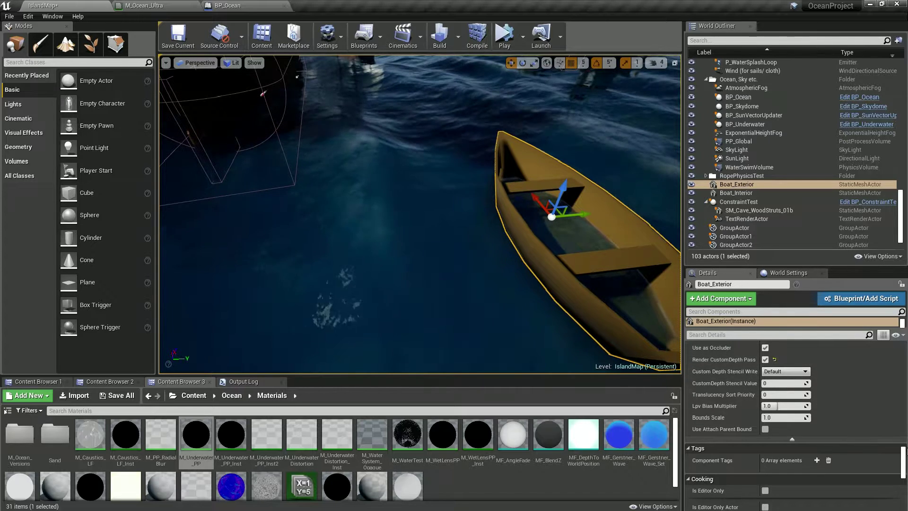
Check the custom depth rendering settings of OceanPlane, DepthPlaneUnderside and DepthPlaneTopside in BP_Ocean, and return to the level.
left_click(243, 5)
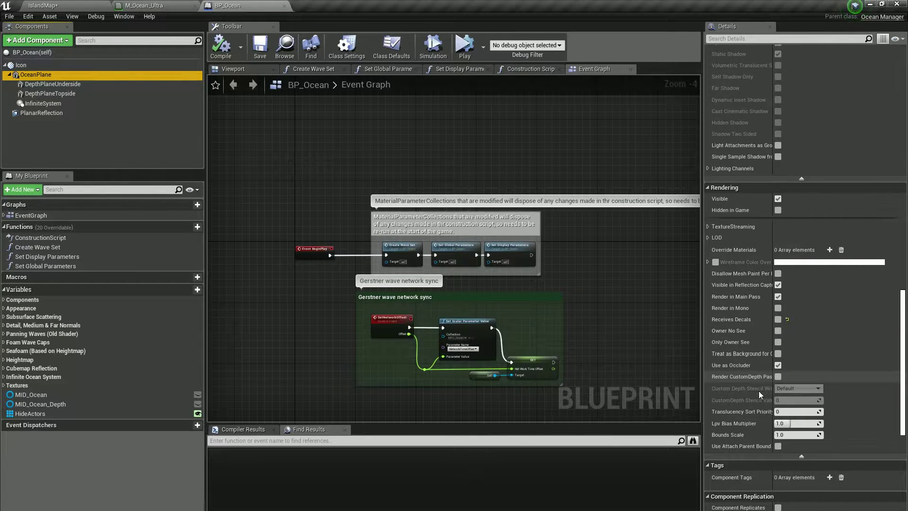
left_click(75, 82)
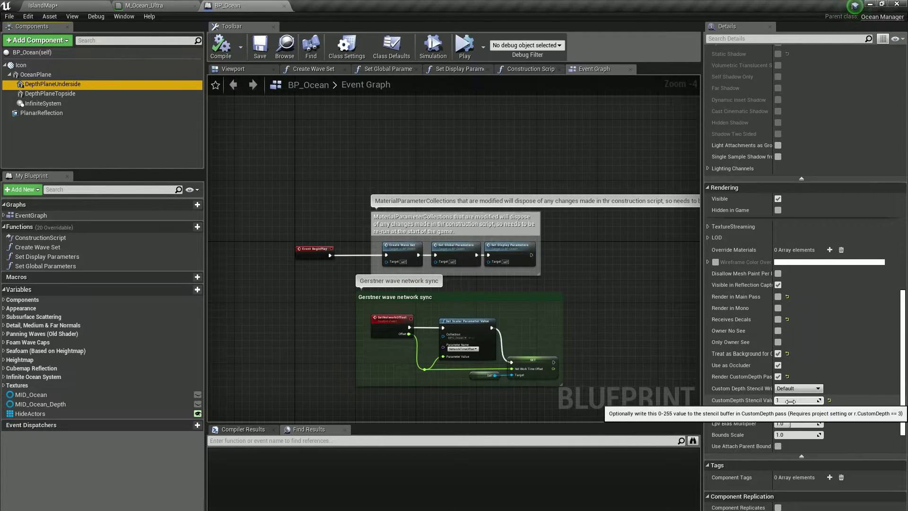
left_click(87, 93)
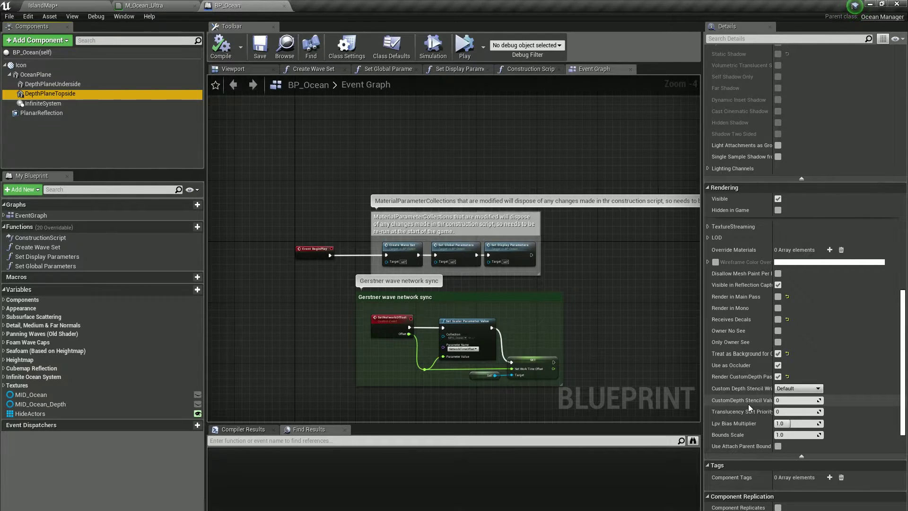
left_click(88, 5)
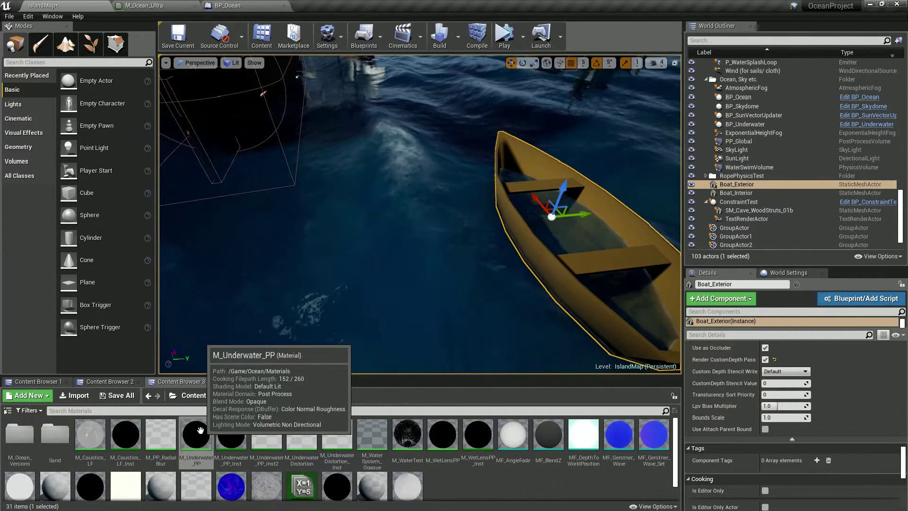
Turn off Render CustomDepth Pass for the DepthPlaneTopside component in BP_Ocean, and compile and save the blueprint.
left_click(223, 6)
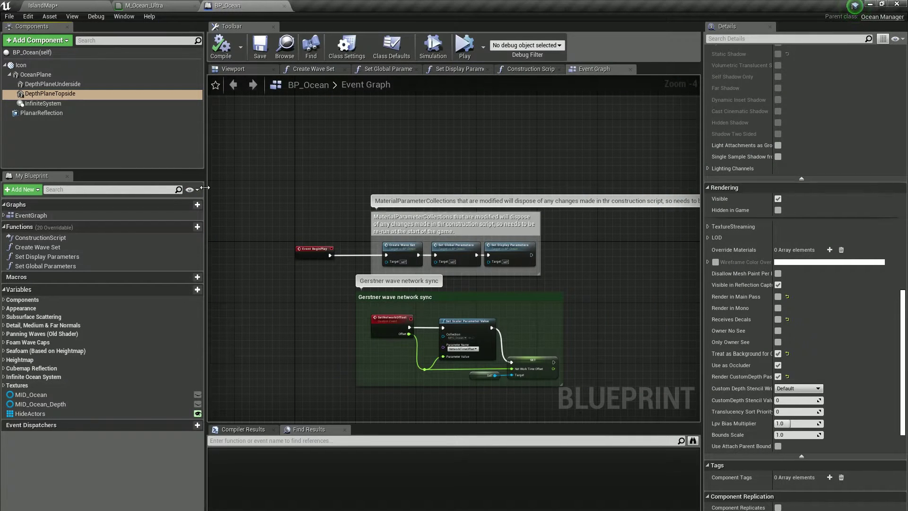
left_click(72, 100)
left_click(778, 377)
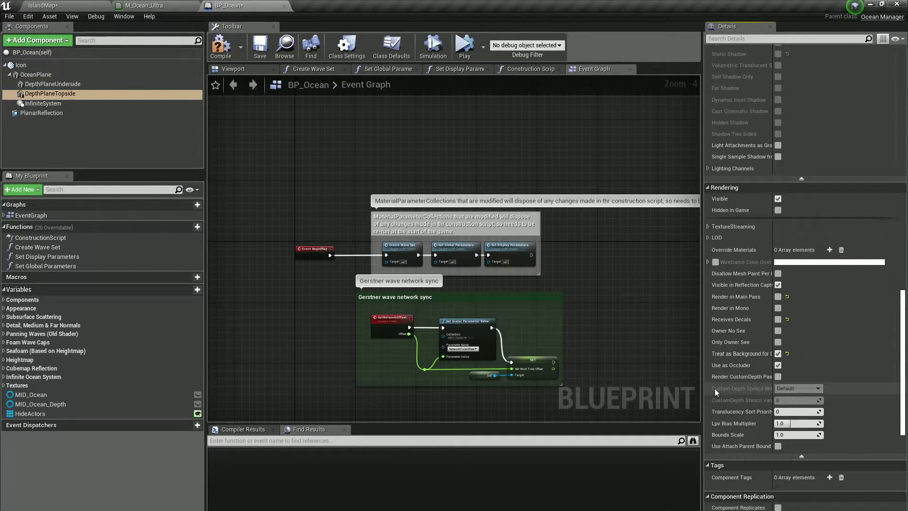
left_click(220, 48)
left_click(260, 47)
Inspect the wooden boat and the ocean in the IslandMap level from several angles with the changed depth plane.
left_click(94, 8)
key("s")
right_click_drag(564, 240, 591, 240)
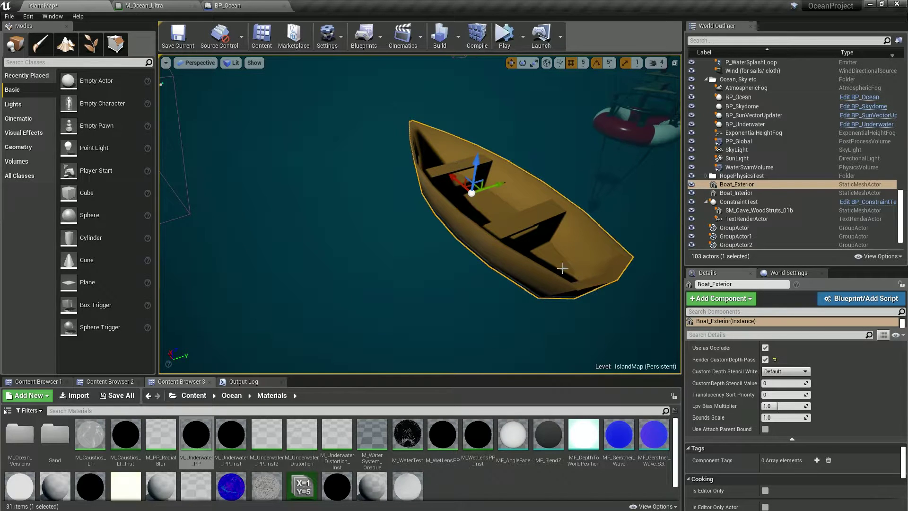
right_click_drag(524, 236, 589, 223)
key("f")
right_click_drag(502, 204, 518, 192)
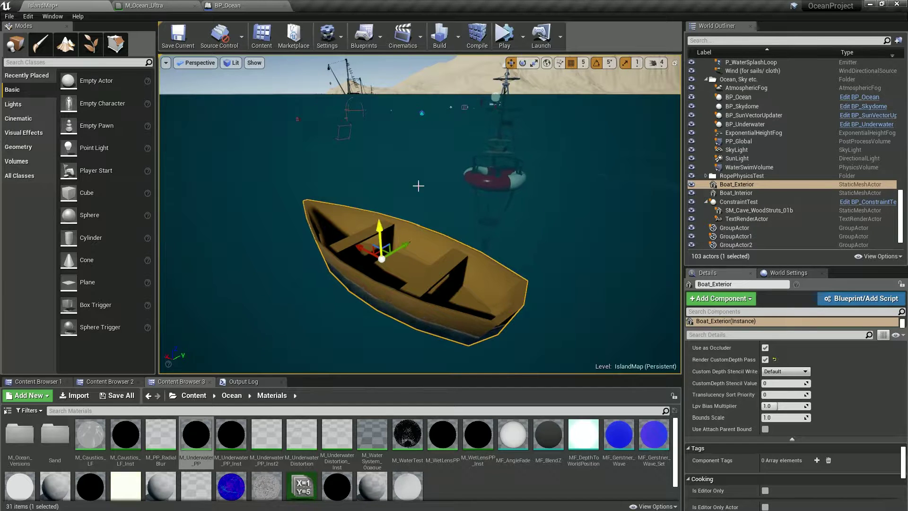
right_click_drag(435, 173, 482, 148)
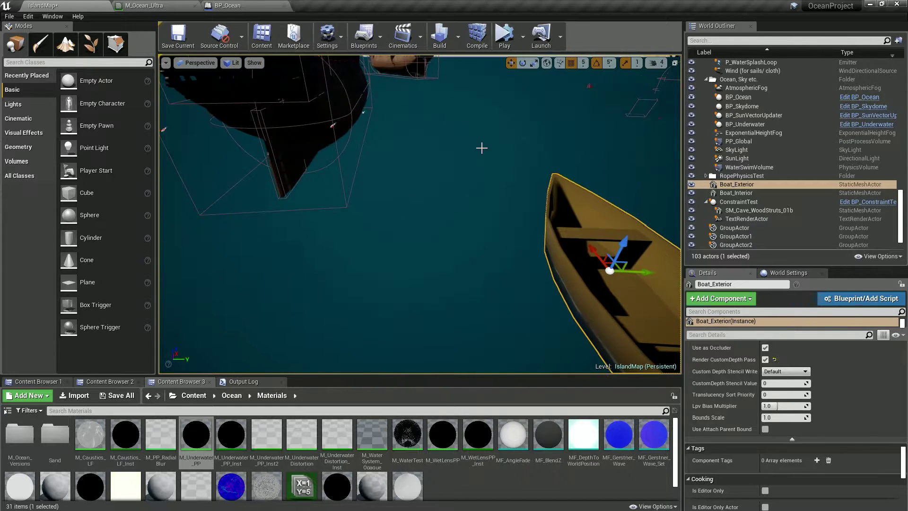
Set the weight of the M_Underwater_PP_Inst post process material in PP_Global to 0.
left_click(744, 143)
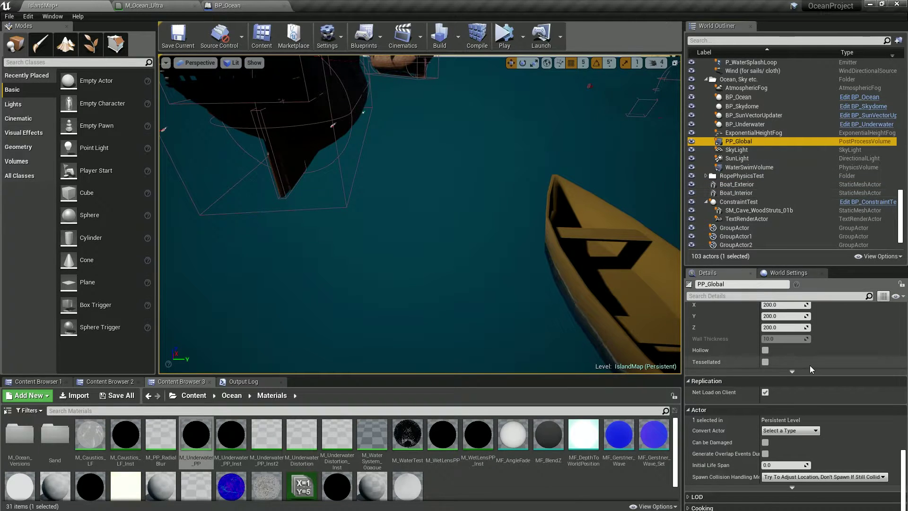
scroll(810, 365, "up", 5)
scroll(905, 443, "up", 1)
left_click_drag(904, 443, 905, 399)
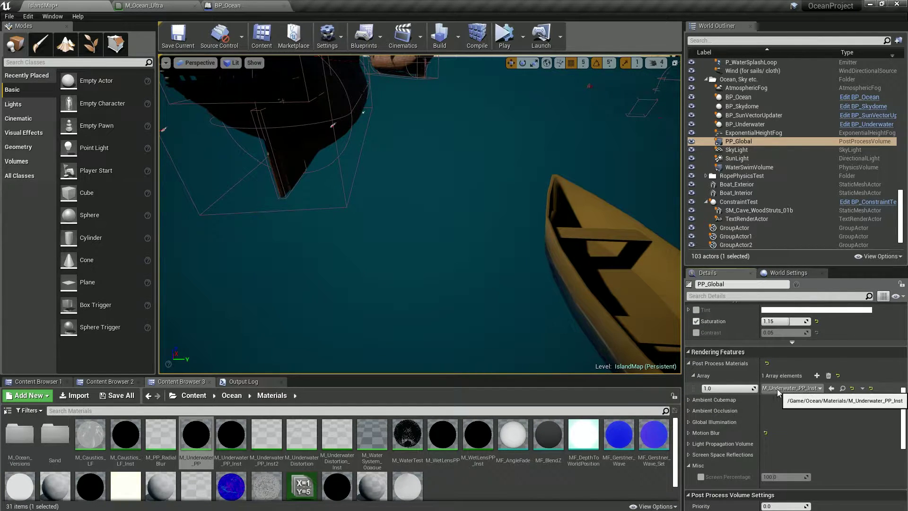
left_click(719, 389)
type("0")
key("Return")
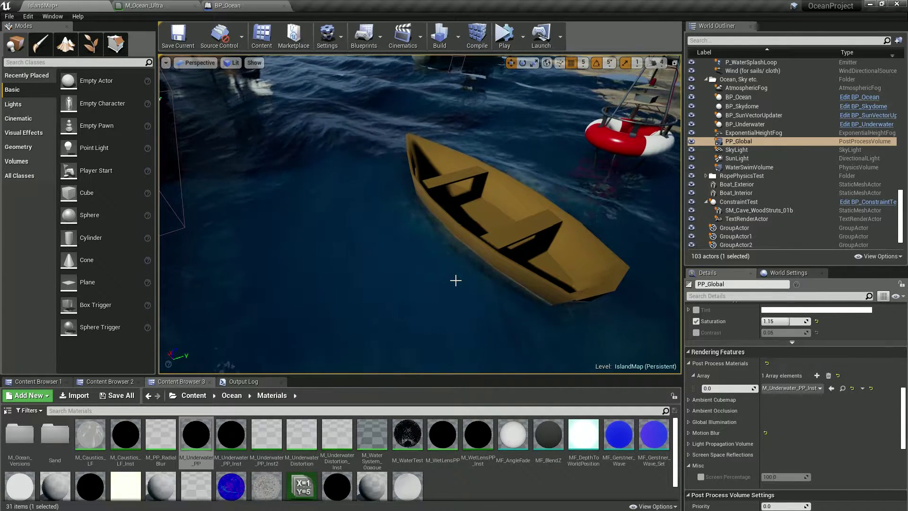
Examine the ocean around the wooden boat and the dark interior of the BP_ManOfWar ship with the underwater effect disabled.
right_click_drag(454, 281, 393, 285)
mouse_move(496, 301)
right_mouse_down()
mouse_move(430, 266)
mouse_move(382, 263)
right_mouse_up()
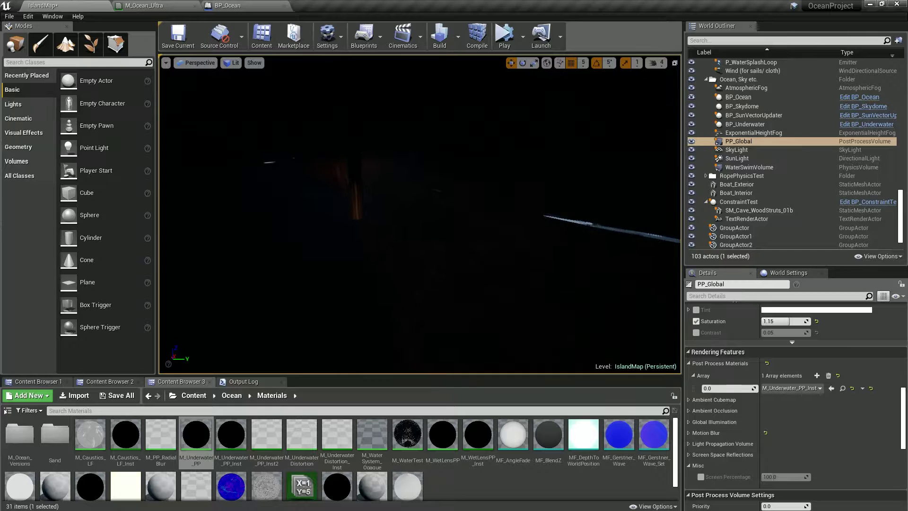
right_click_drag(382, 263, 348, 239)
left_click(348, 238)
right_click_drag(386, 183, 386, 183)
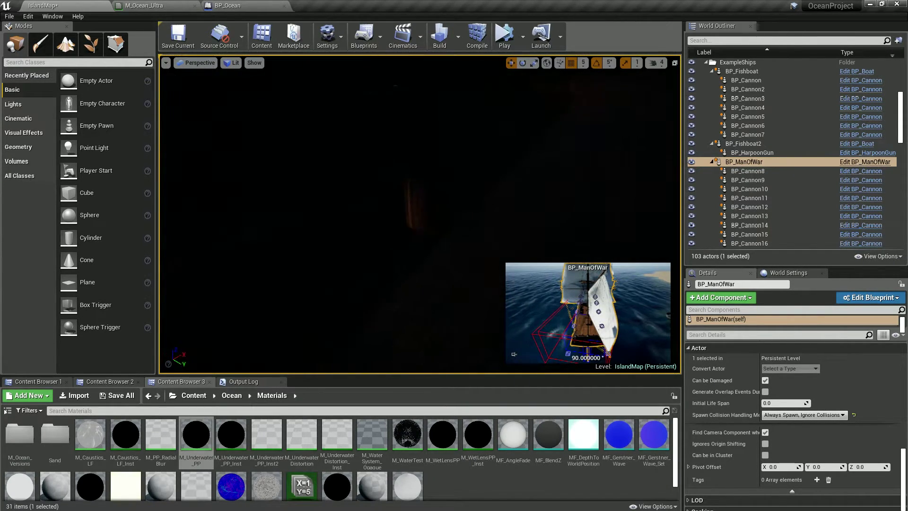
right_click_drag(385, 183, 385, 183)
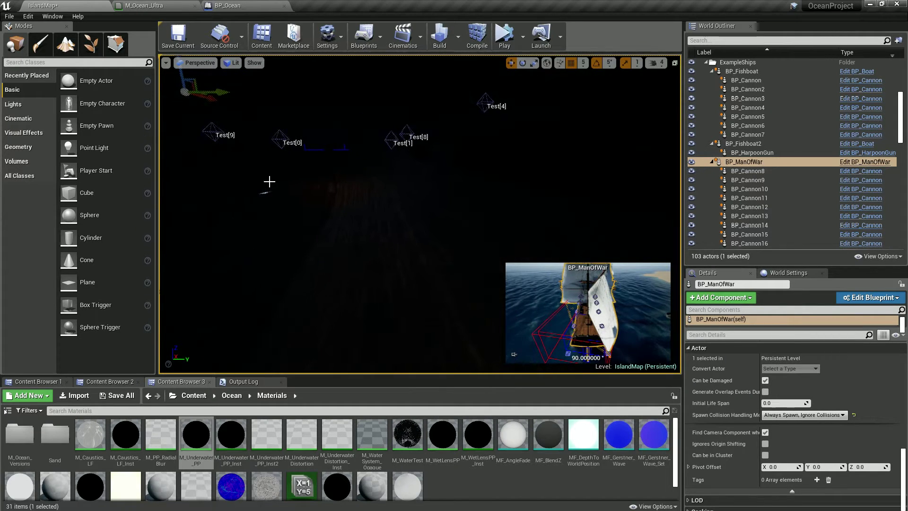
right_click_drag(326, 199, 341, 225)
right_click_drag(439, 198, 439, 198)
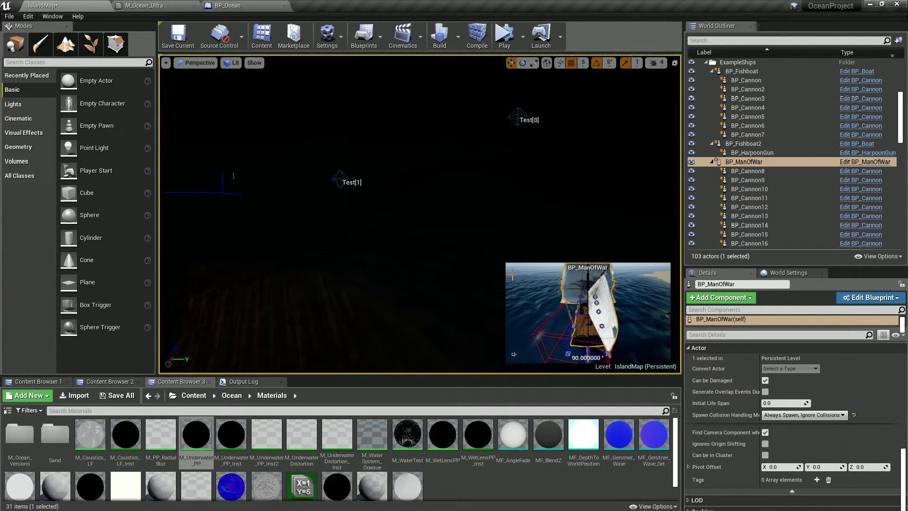
right_click_drag(432, 276, 432, 276)
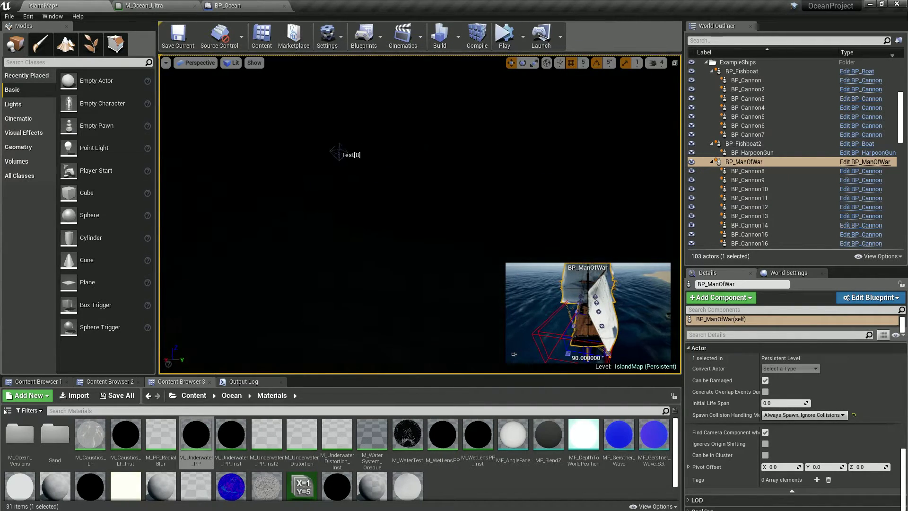
Inspect the waterline and dark inner hull of the BP_ManOfWar ship, and the interior of the small wooden boat.
key("f")
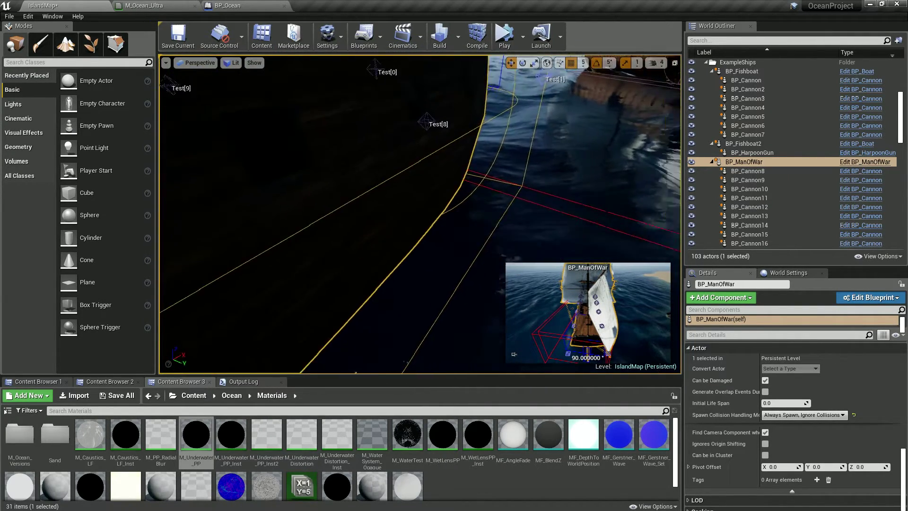
right_click_drag(432, 276, 432, 276)
right_click_drag(405, 233, 400, 252)
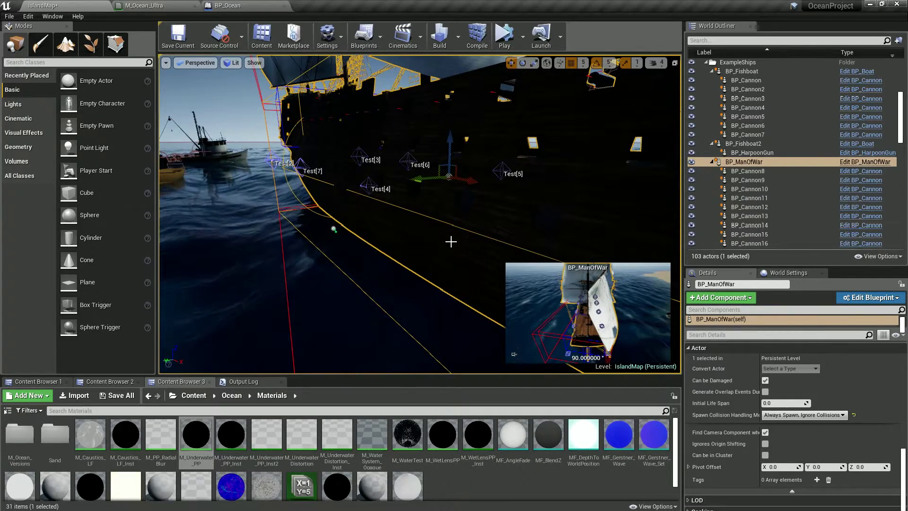
right_click_drag(333, 229, 97, 238)
key("w")
right_click_drag(462, 243, 462, 242)
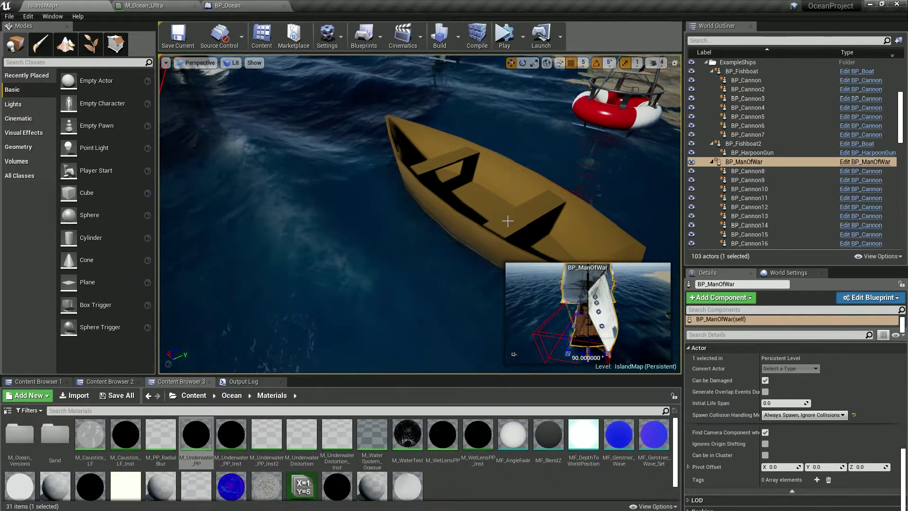
scroll(905, 162, "down", 3)
left_click_drag(904, 162, 894, 244)
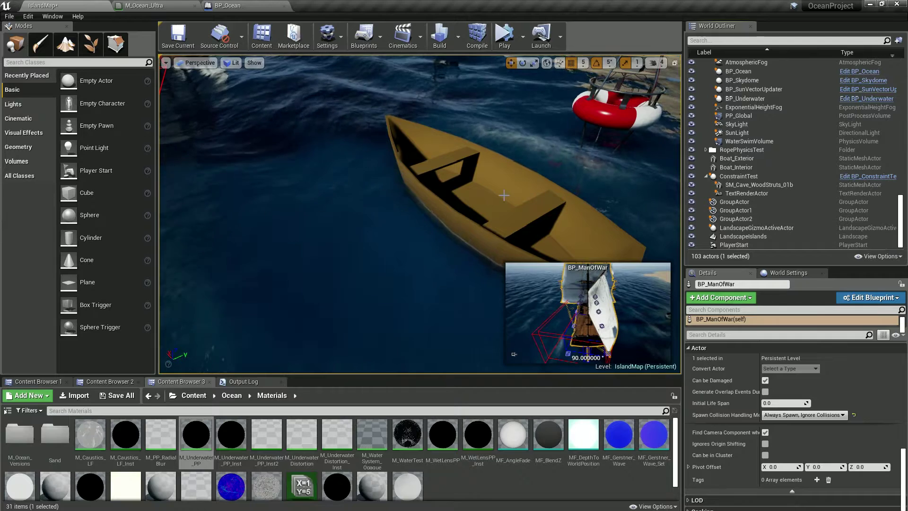
right_click_drag(482, 209, 525, 182)
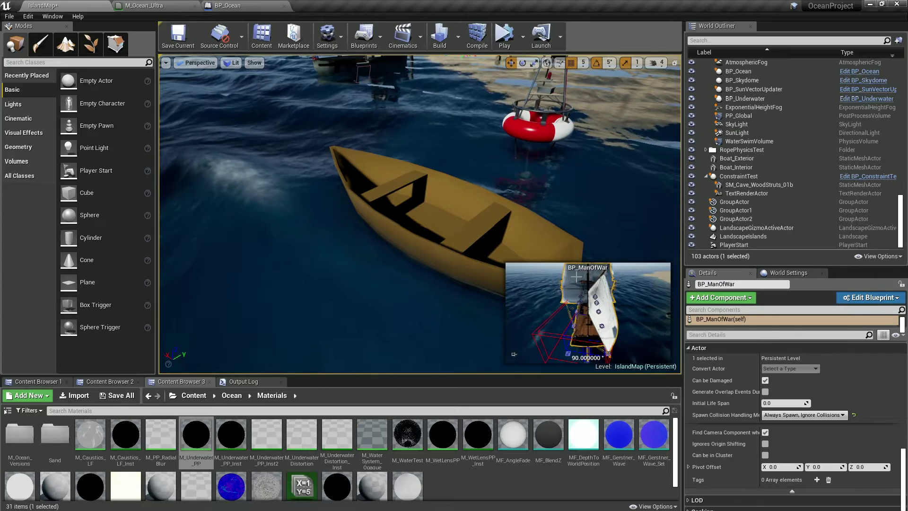
Select the BP_Ocean surface and examine the water around the man-of-war's stern and the wooden boat from several angles.
key("f")
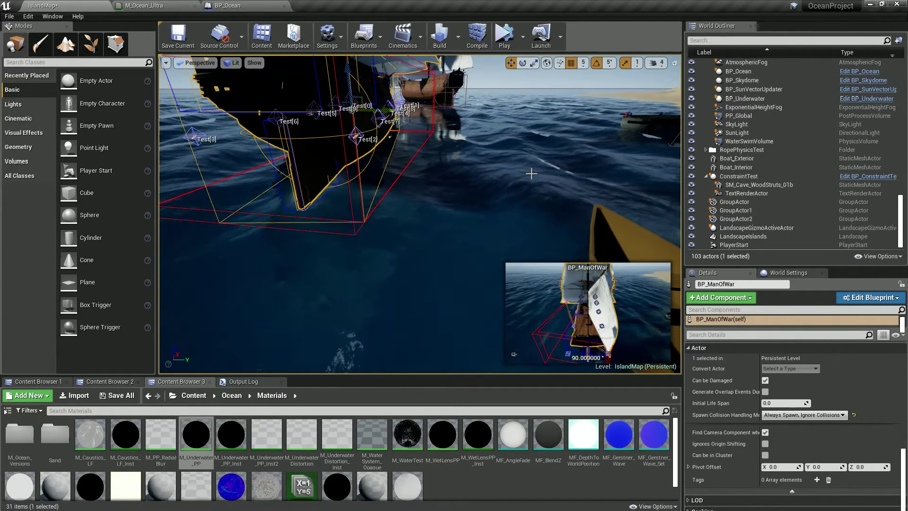
key("Escape")
right_click_drag(425, 163, 480, 122)
right_click(426, 163)
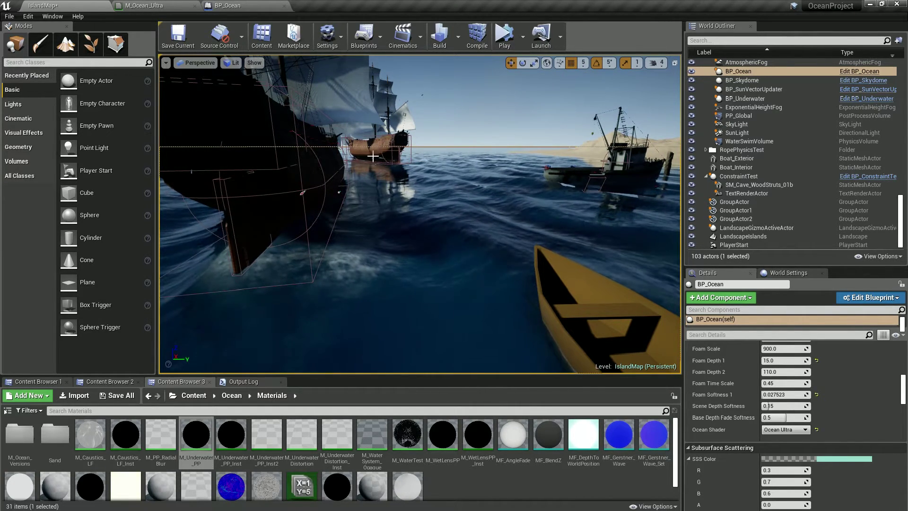
right_click_drag(354, 165, 596, 168)
right_click_drag(407, 163, 426, 156)
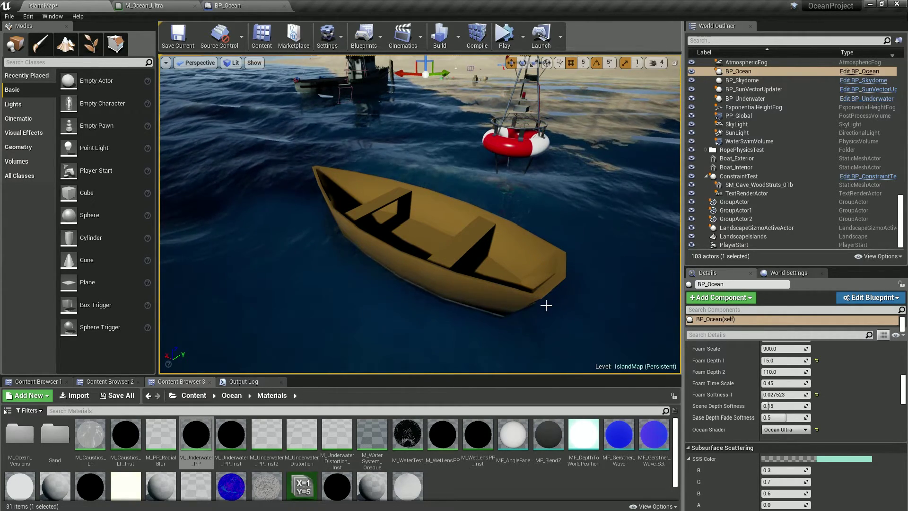
right_click_drag(604, 246, 570, 241)
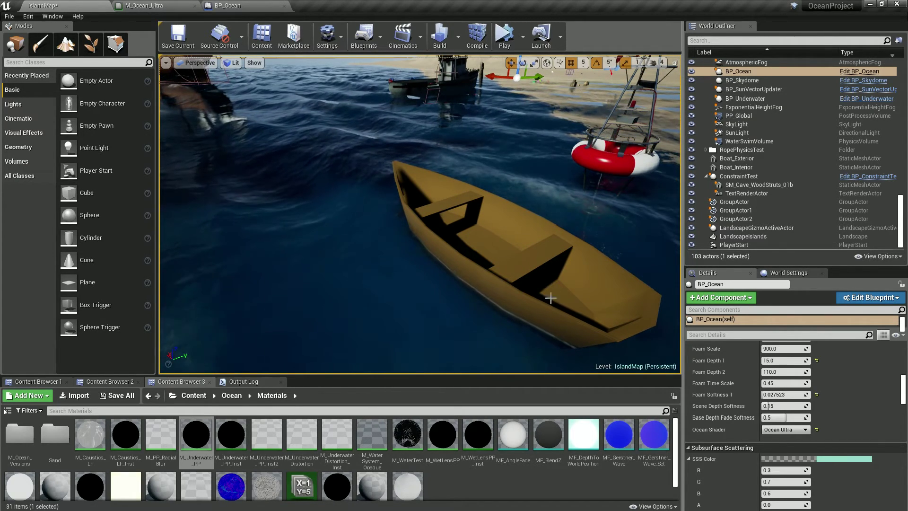
mouse_move(547, 267)
right_mouse_down()
mouse_move(592, 254)
mouse_move(549, 267)
right_mouse_up()
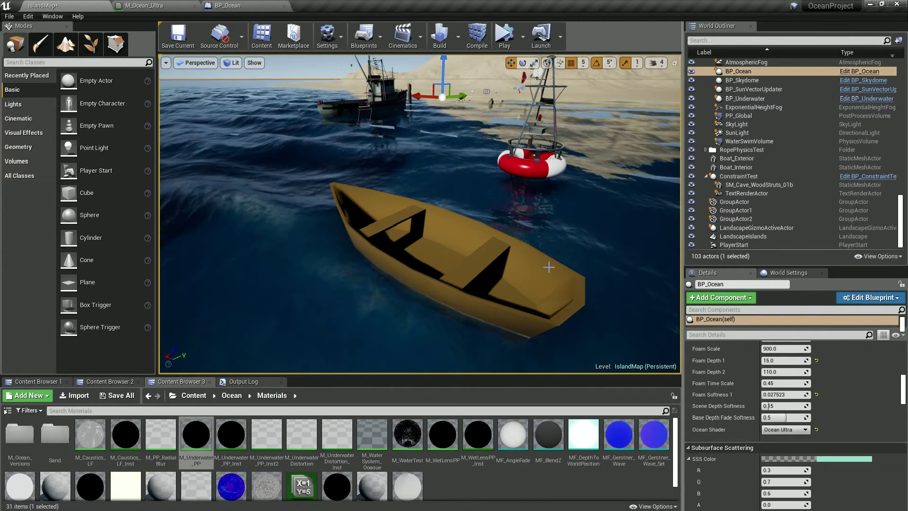